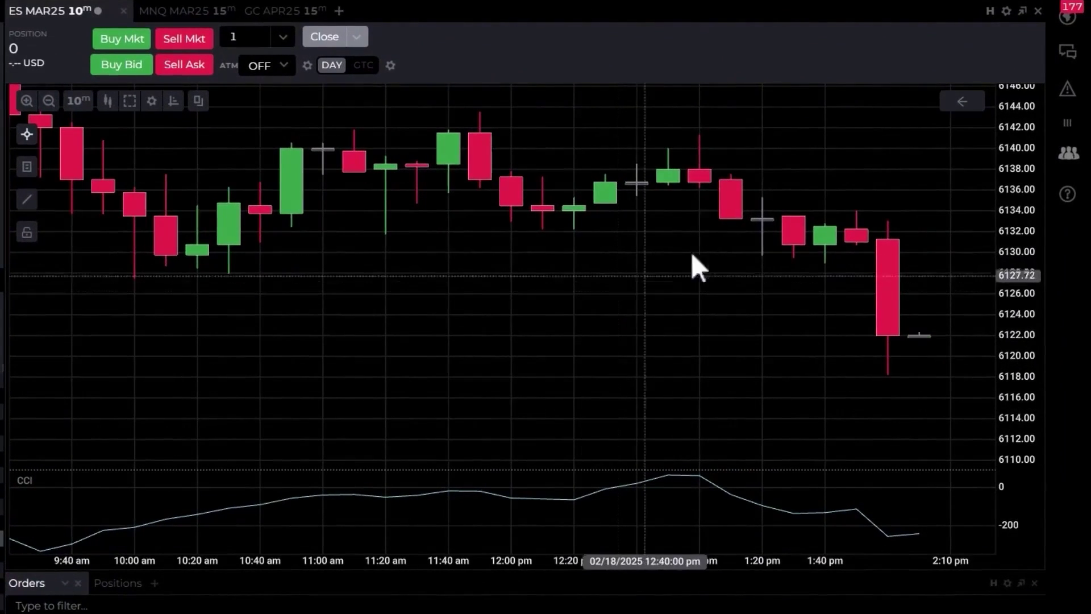
Enable Trade Mode on the ES MAR25 10-minute chart from its settings menu.
click(1006, 12)
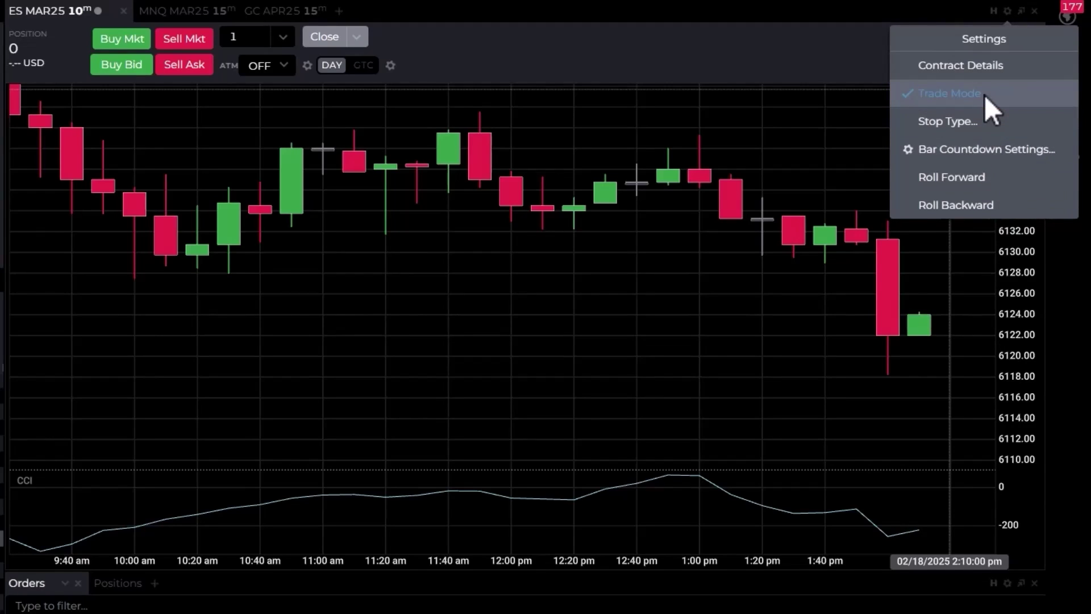
click(819, 53)
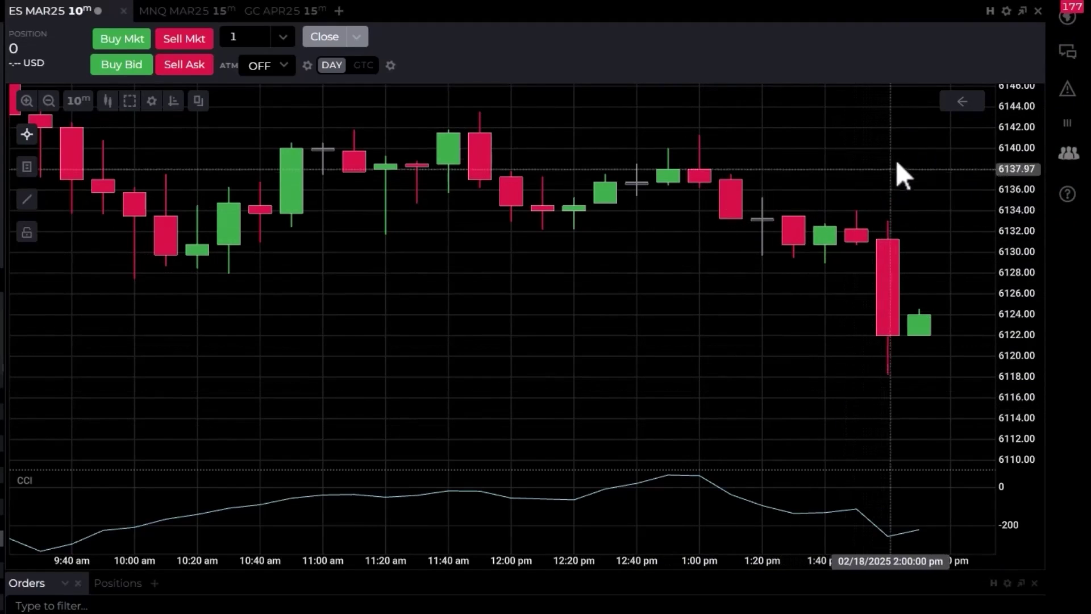
Place a Buy 1 LIMIT order at 6120.00 directly on the ES MAR25 chart.
click(829, 357)
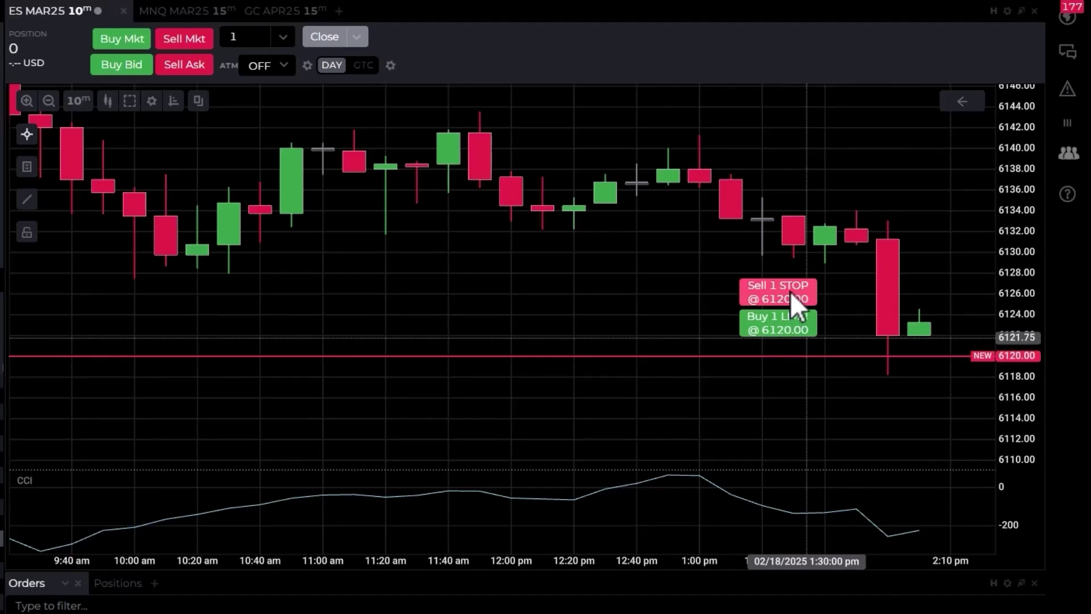
click(783, 323)
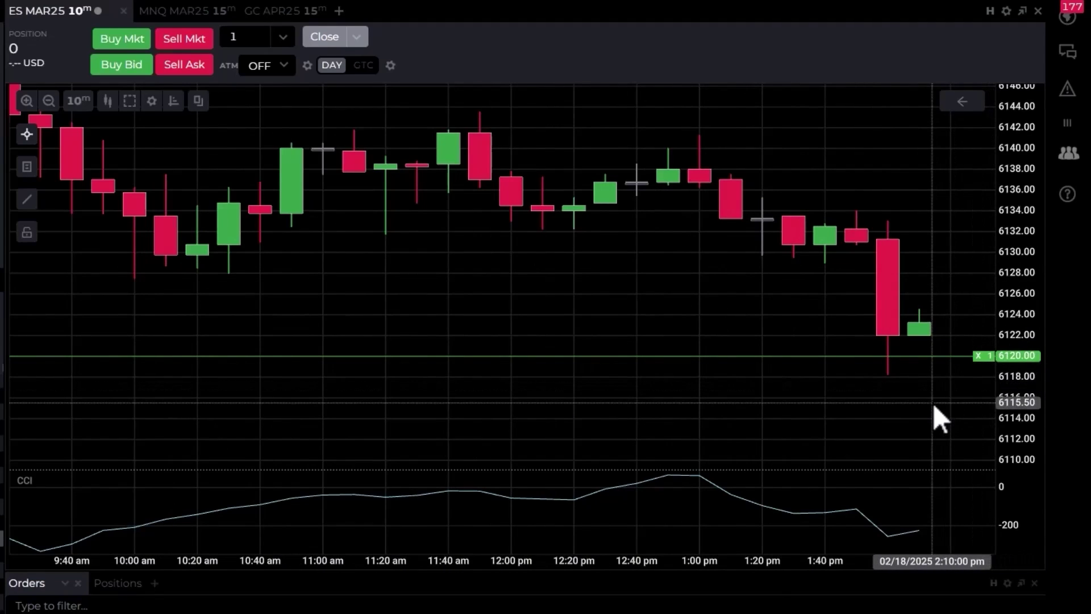
Cancel the 6120.00 buy limit, then place and cancel a Sell 1 LIMIT at 6138.00.
click(978, 358)
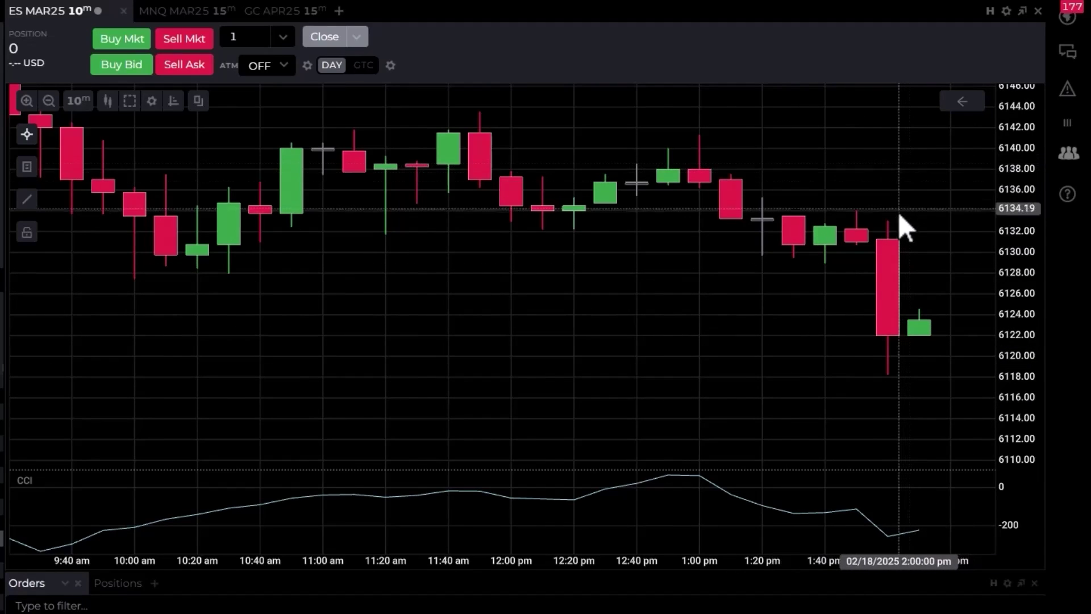
click(894, 170)
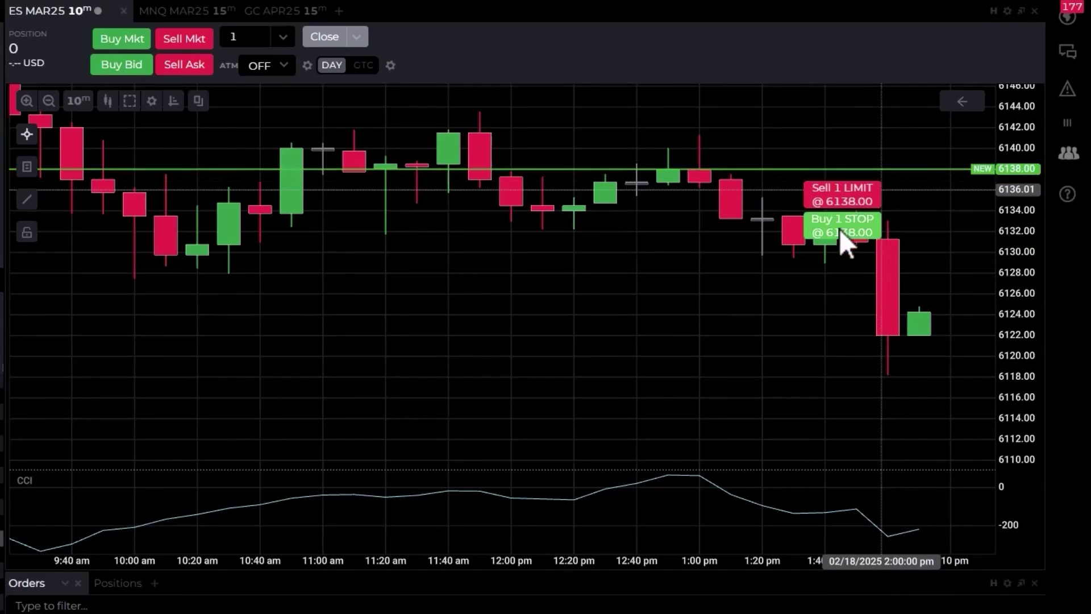
click(849, 197)
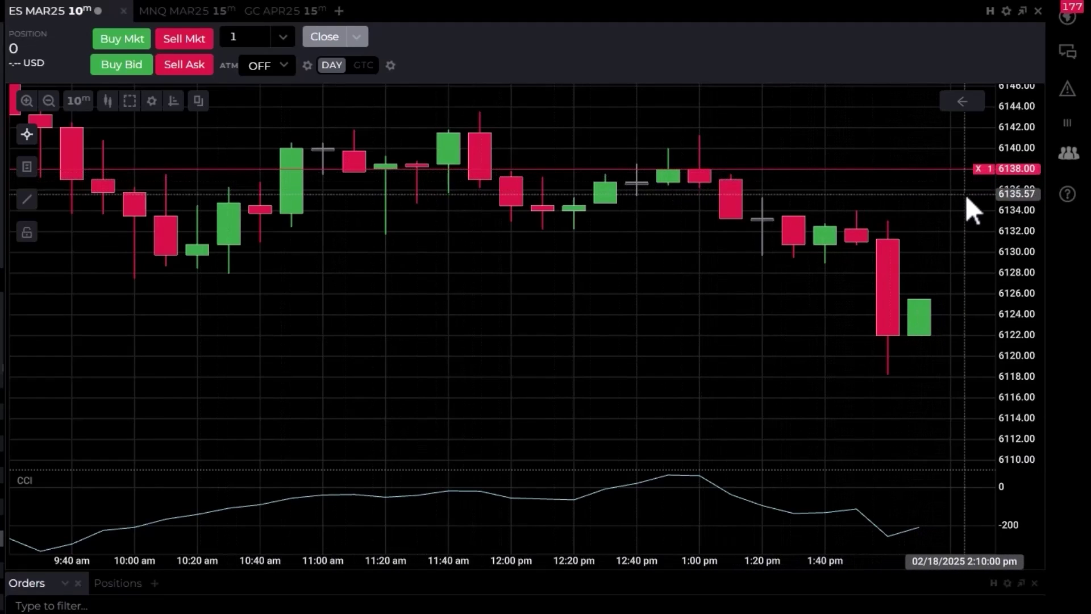
click(979, 169)
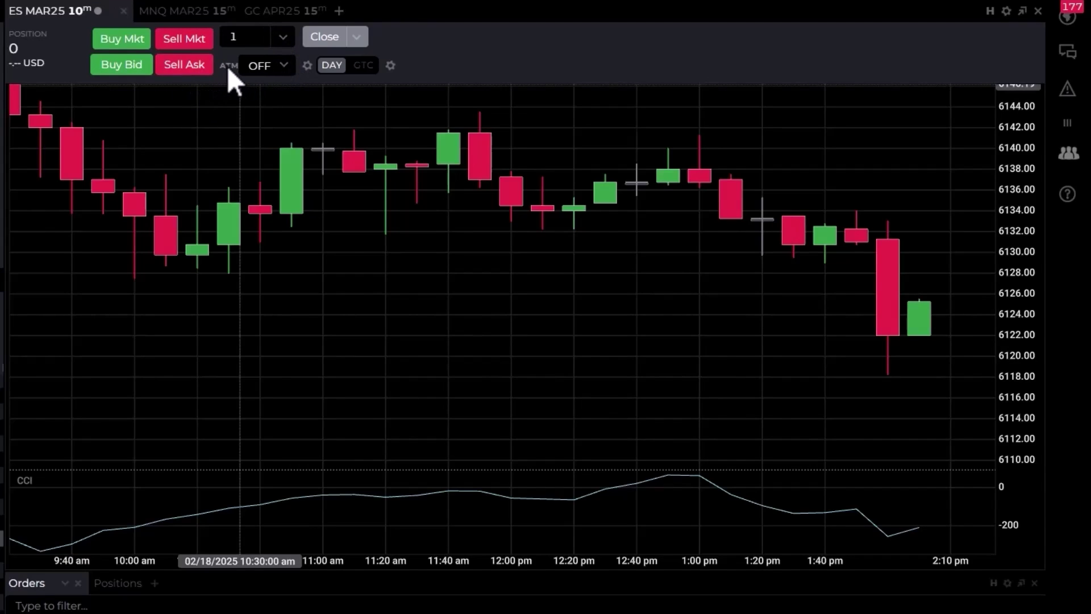
In ATM Settings, switch ATMS to On and add a new ATM named 'More Simple'.
click(306, 65)
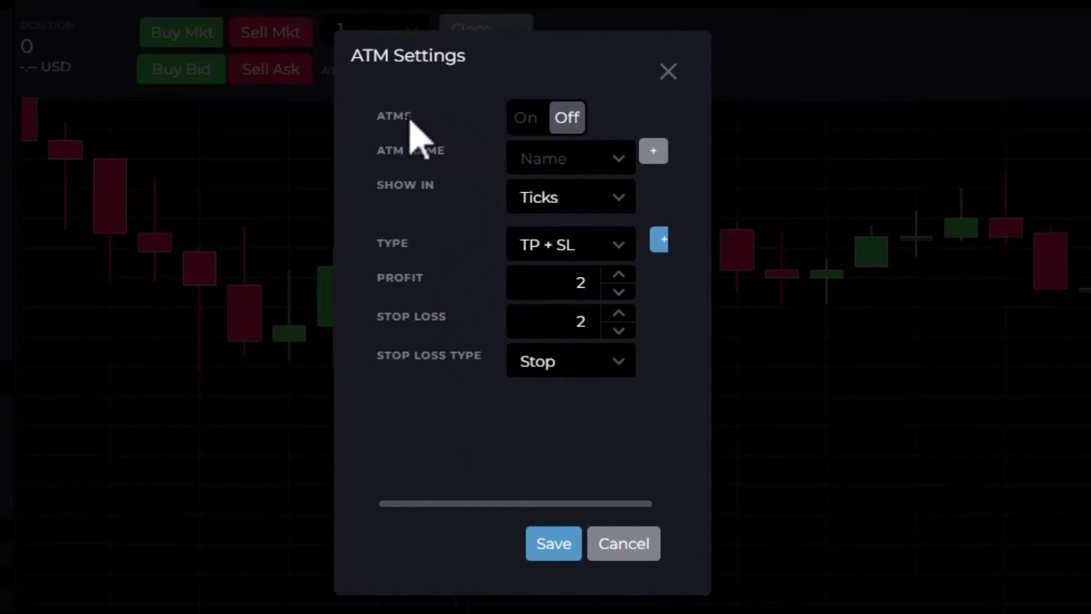
click(527, 117)
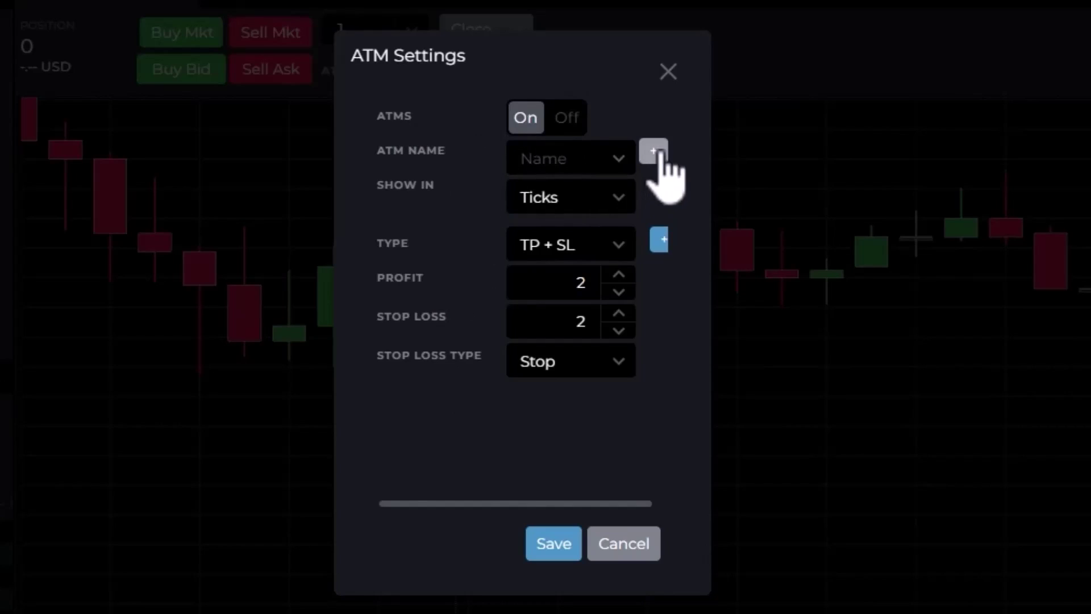
click(619, 161)
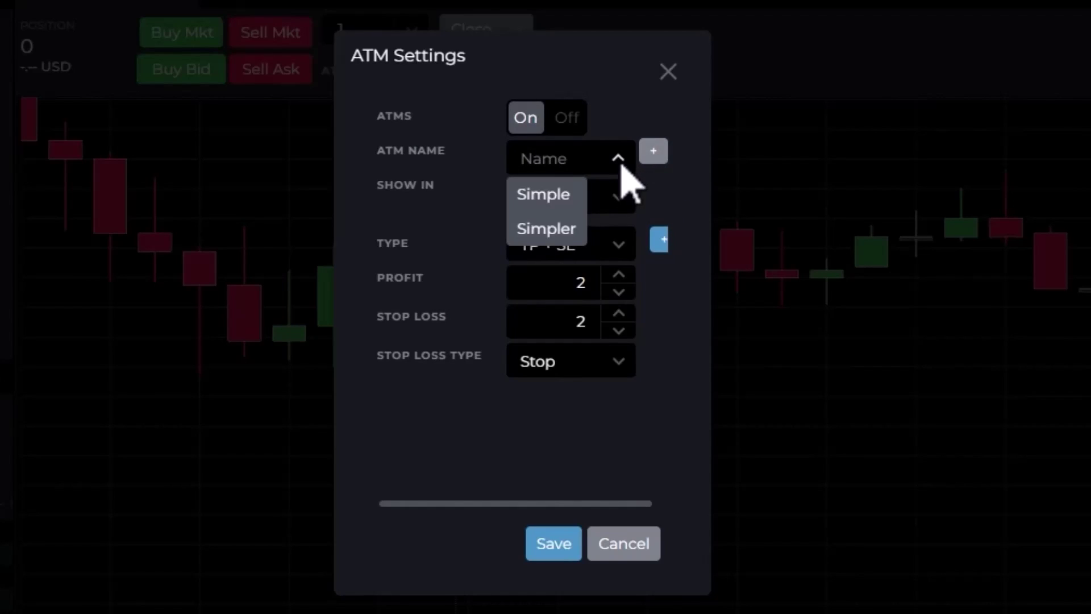
click(621, 165)
click(654, 151)
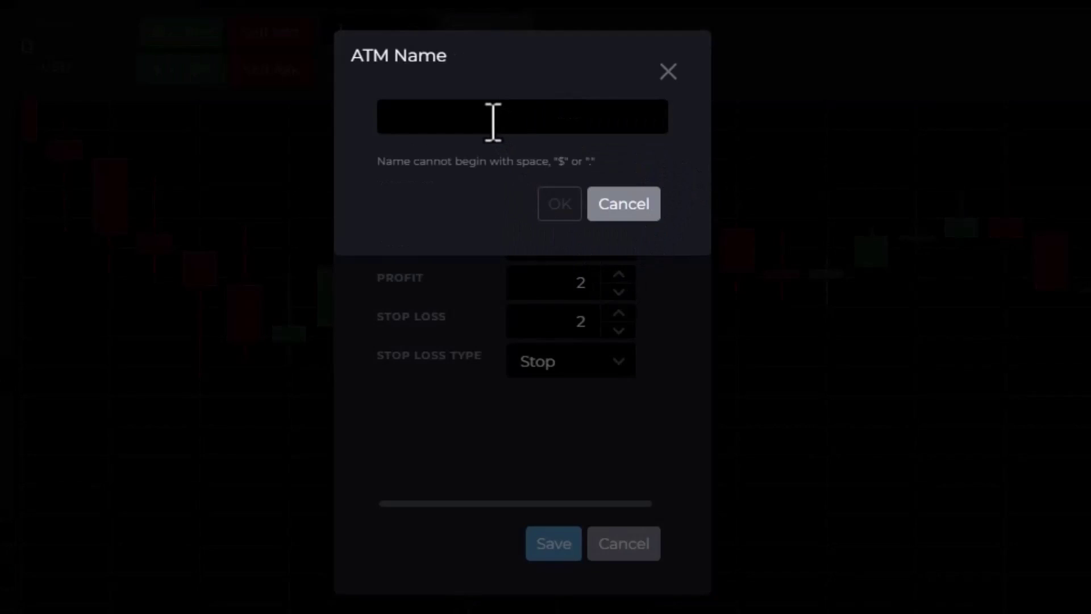
text(More Simple)
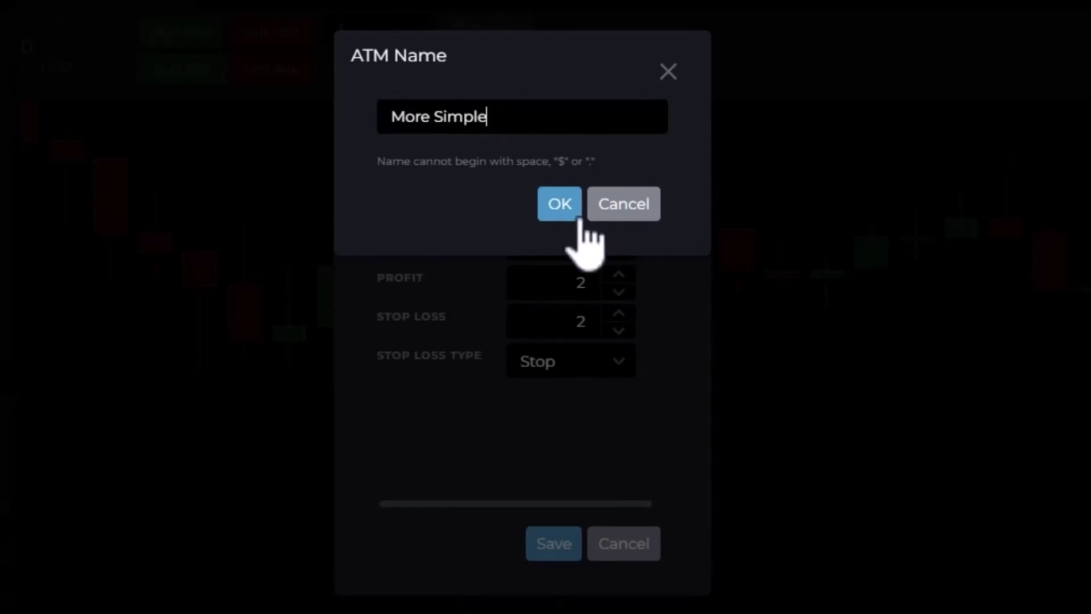
click(560, 205)
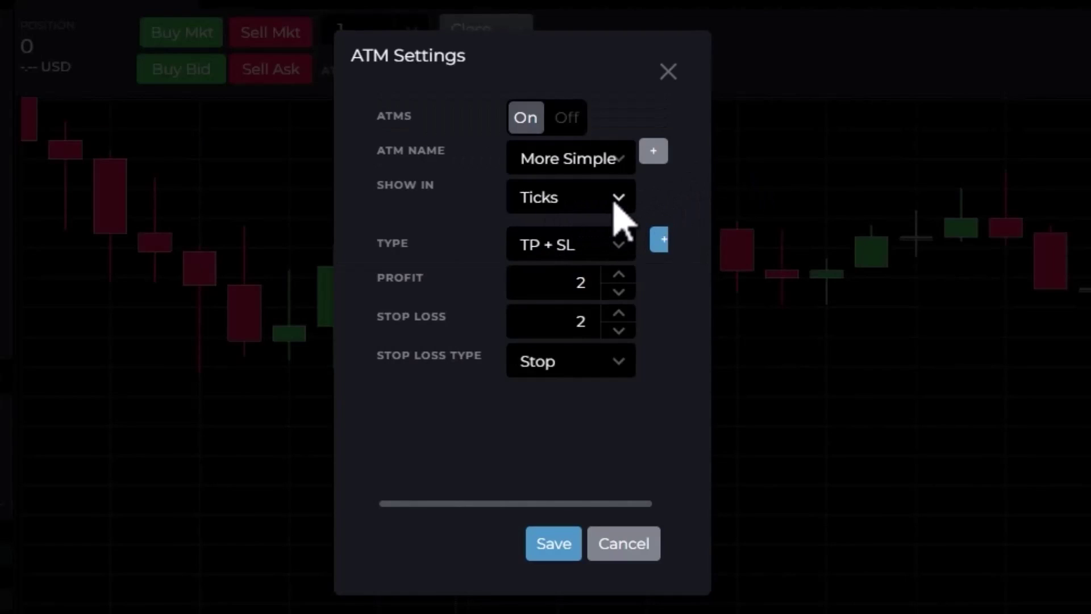
Save More Simple as a TP + SL bracket with 12-tick profit and 10-tick stop.
click(618, 246)
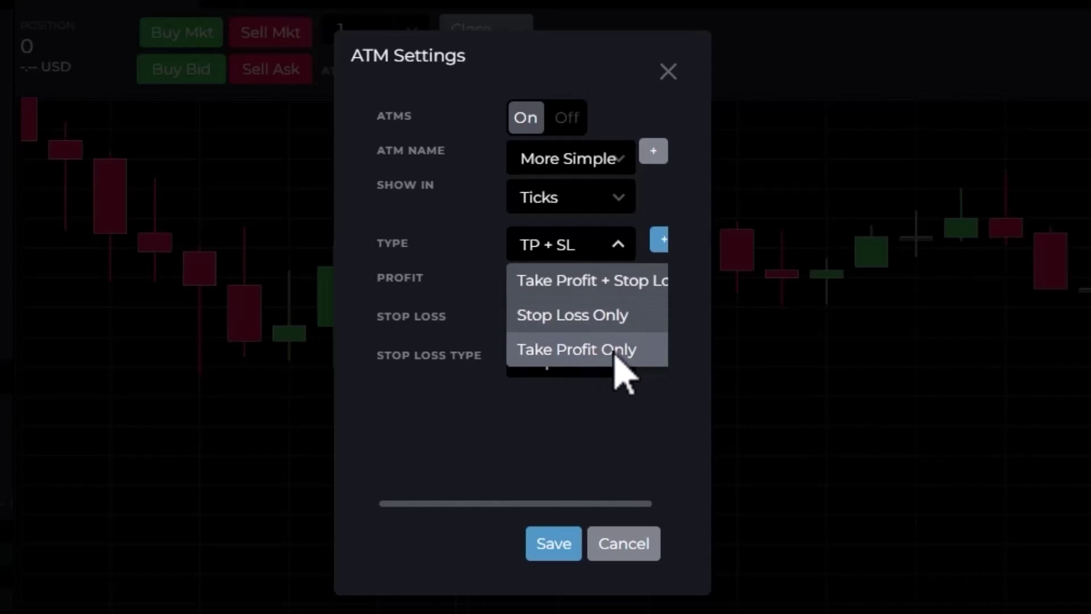
click(574, 281)
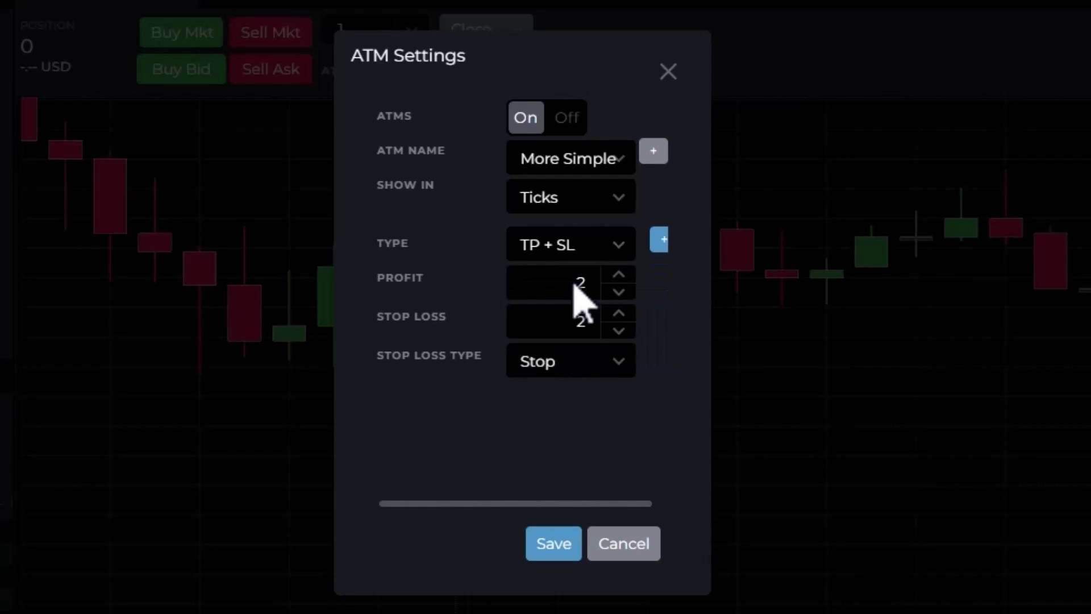
click(621, 276)
click(622, 276)
click(622, 276)
click(622, 276)
click(622, 276)
click(622, 277)
click(622, 276)
click(621, 276)
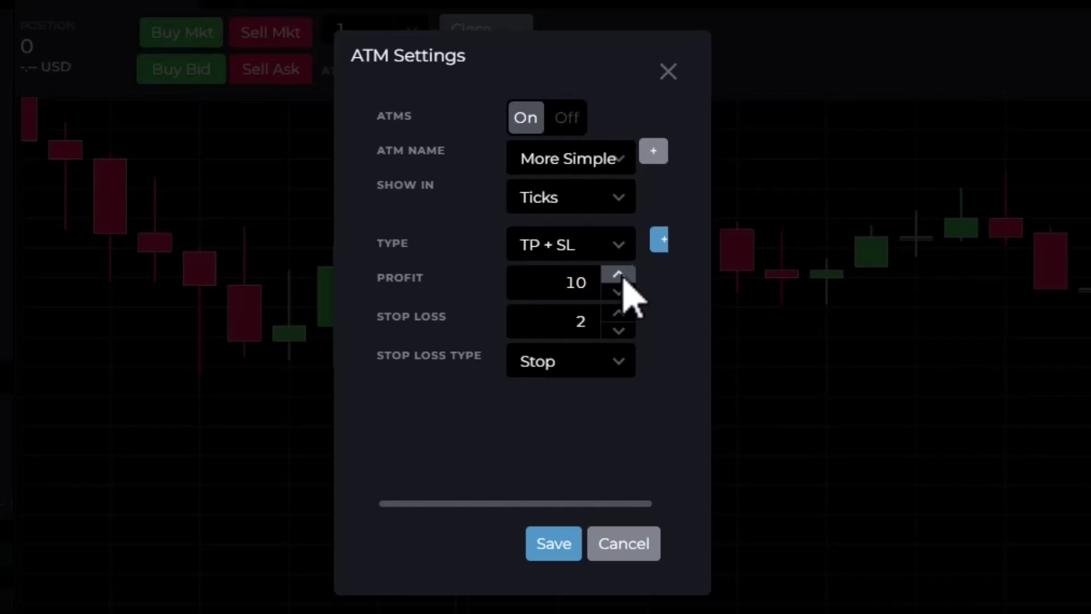
click(622, 276)
click(621, 276)
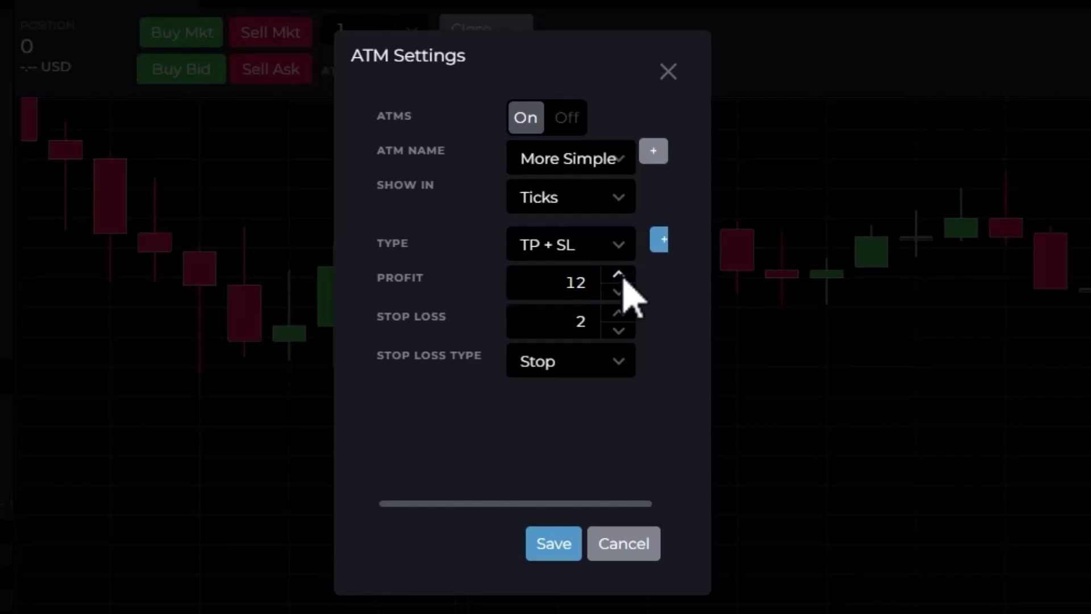
click(625, 314)
click(625, 314)
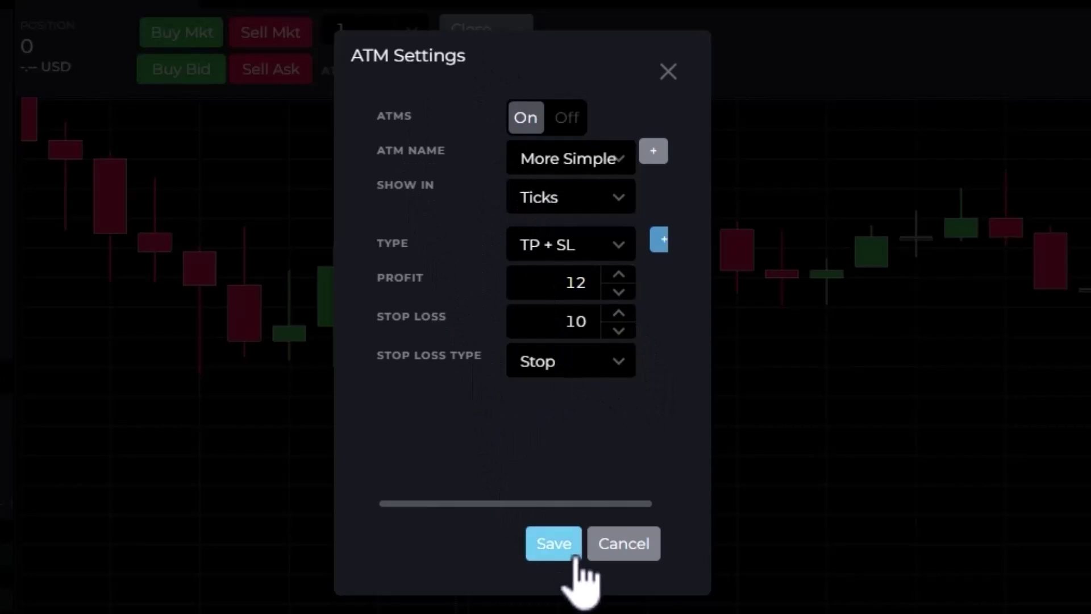
click(560, 549)
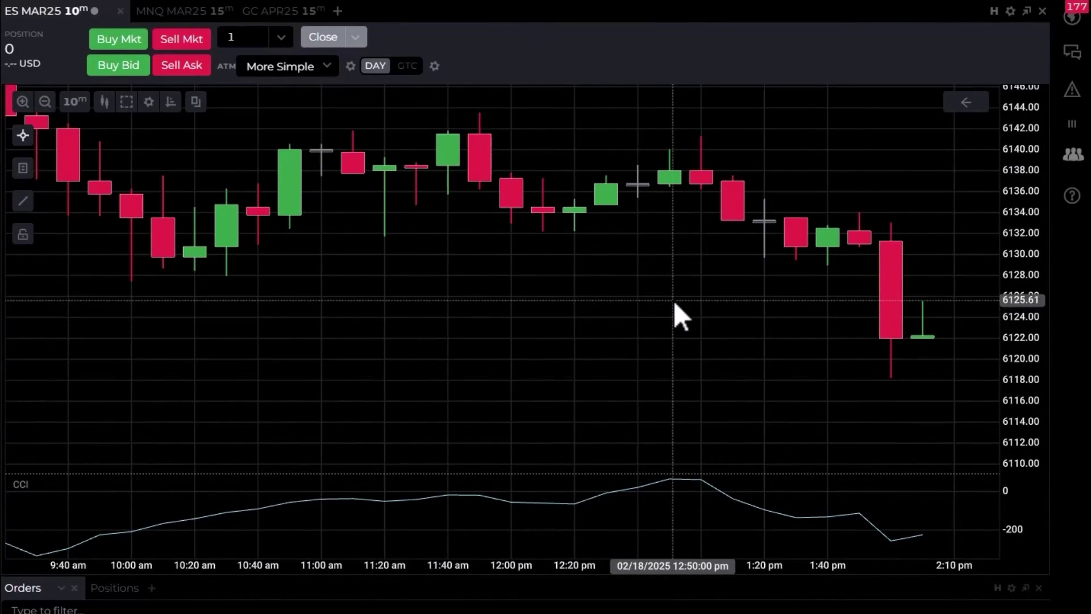
Sell 1 ES contract at market from the chart trader using the More Simple ATM.
click(180, 41)
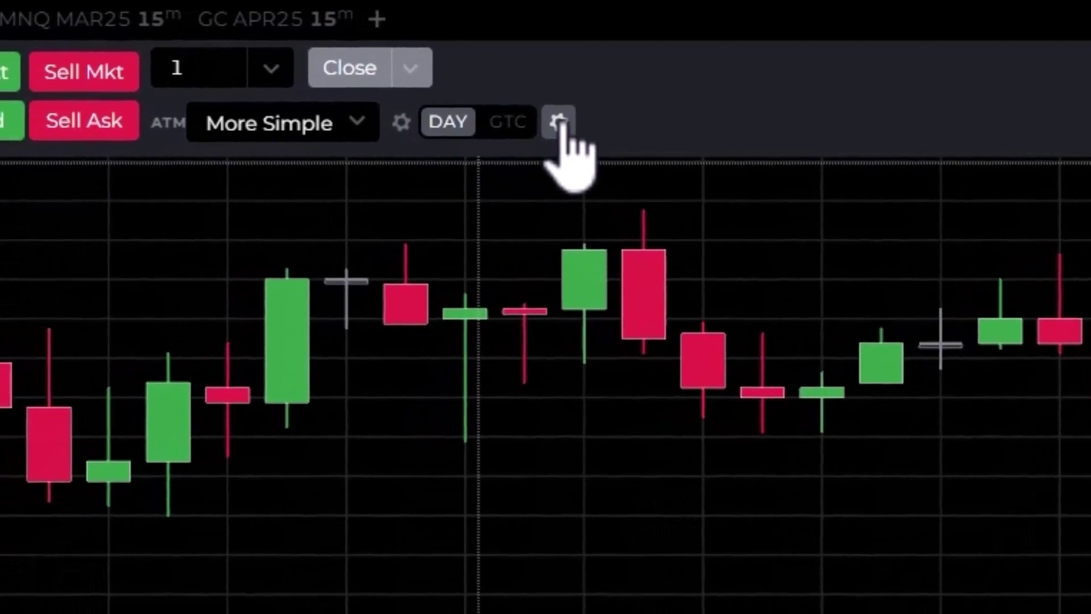
Save the order flag as GTC instead of DAY, with Cancel and Release times left off.
click(469, 130)
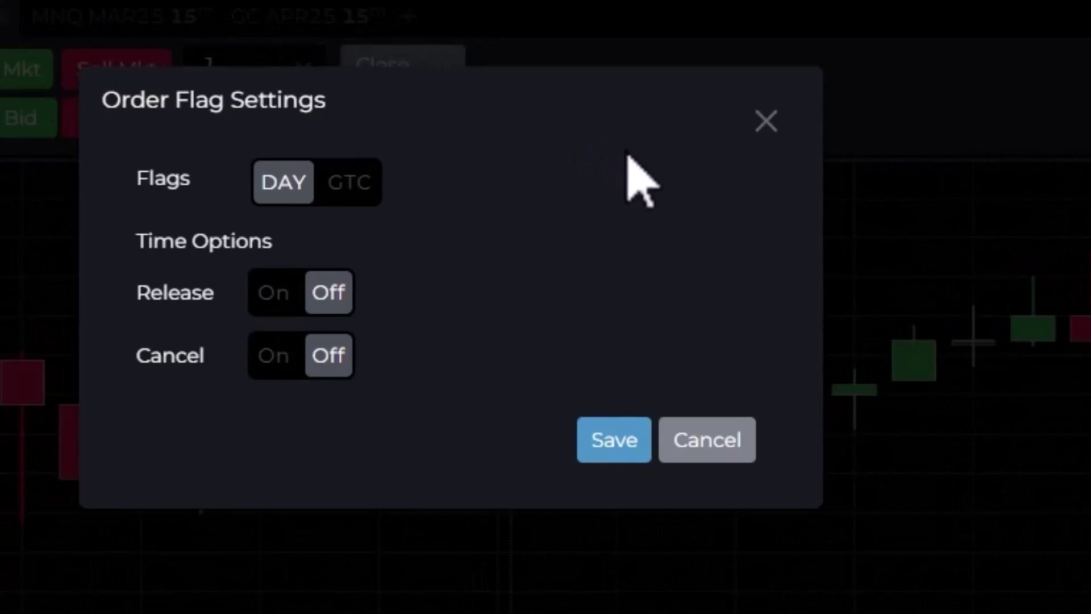
click(366, 194)
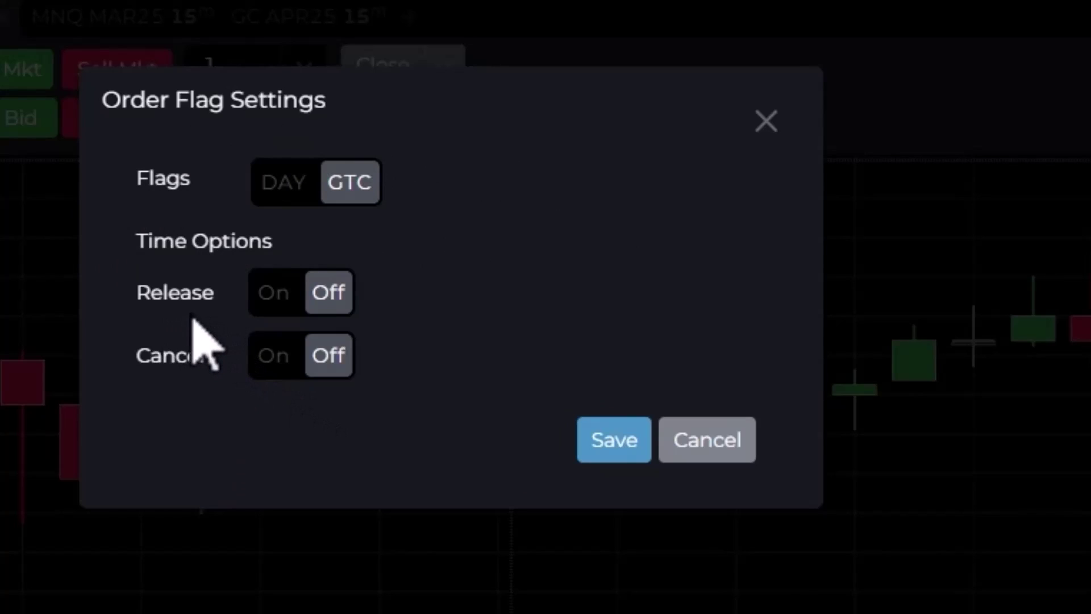
click(274, 356)
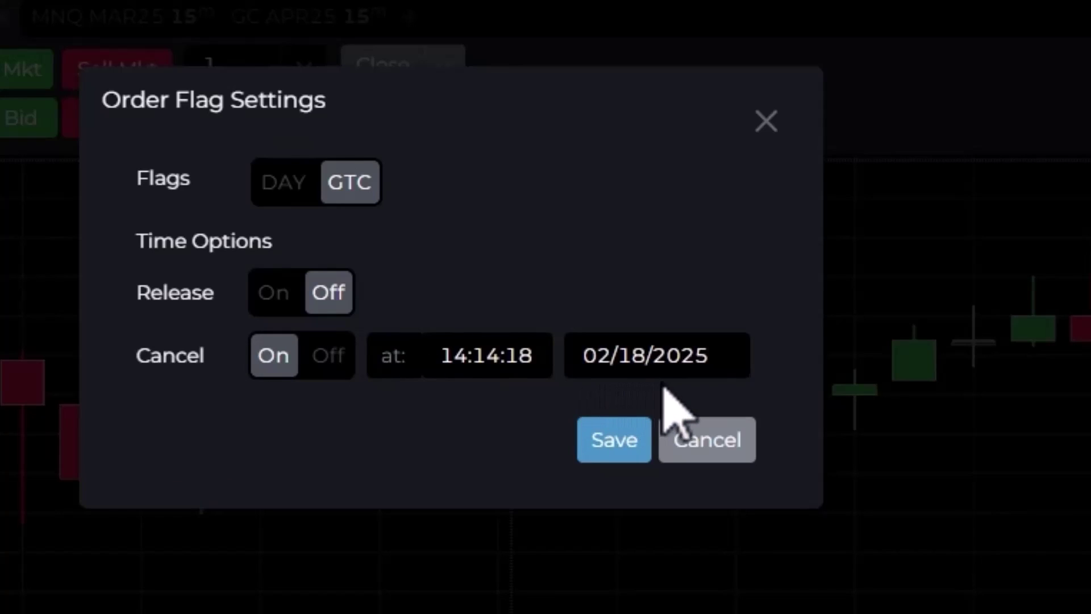
click(327, 357)
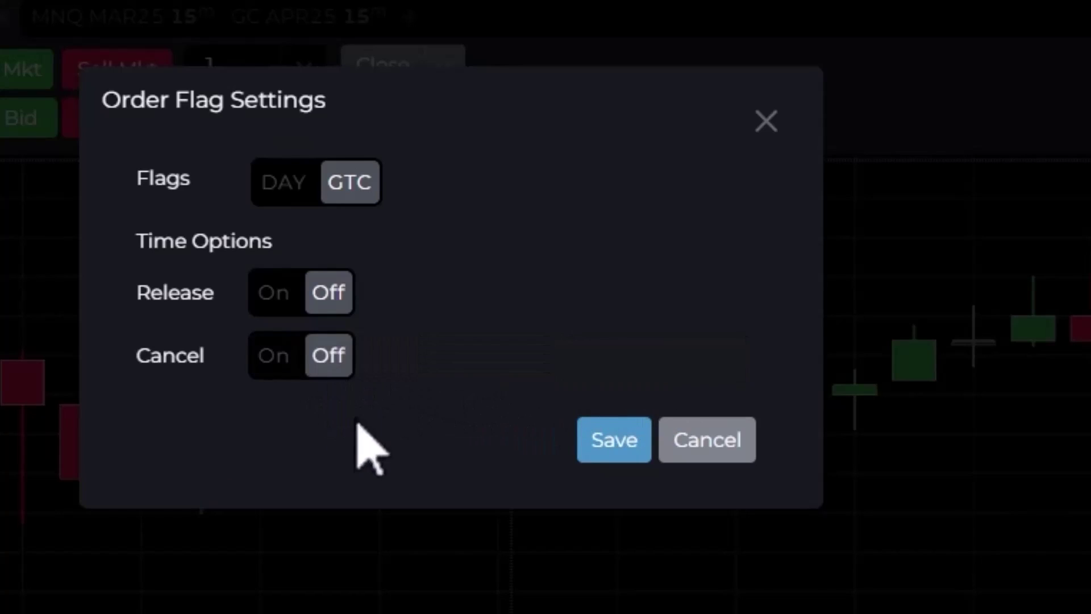
click(273, 294)
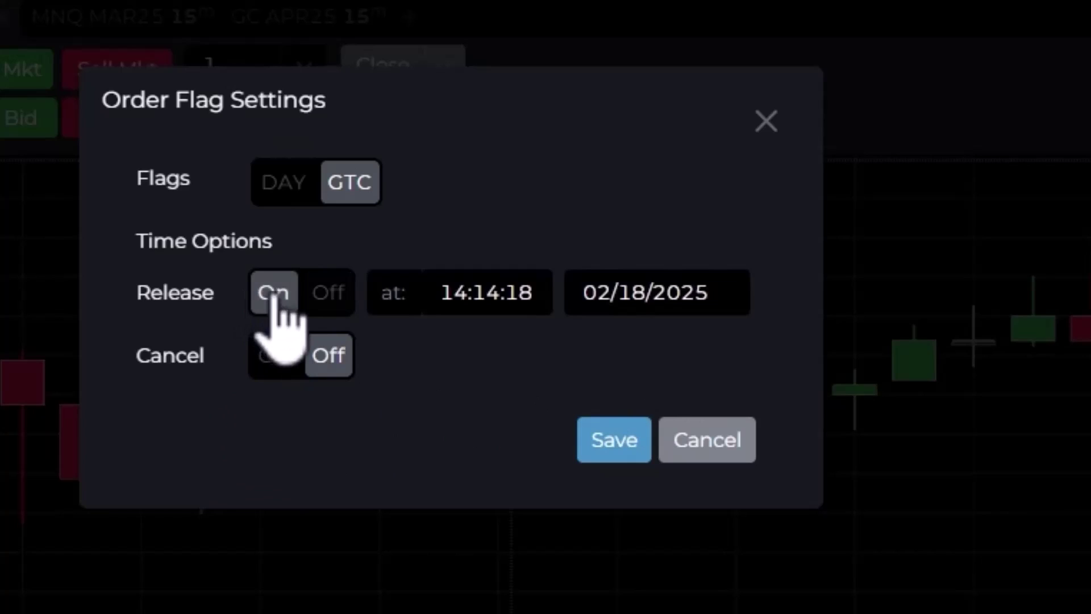
click(328, 292)
click(614, 440)
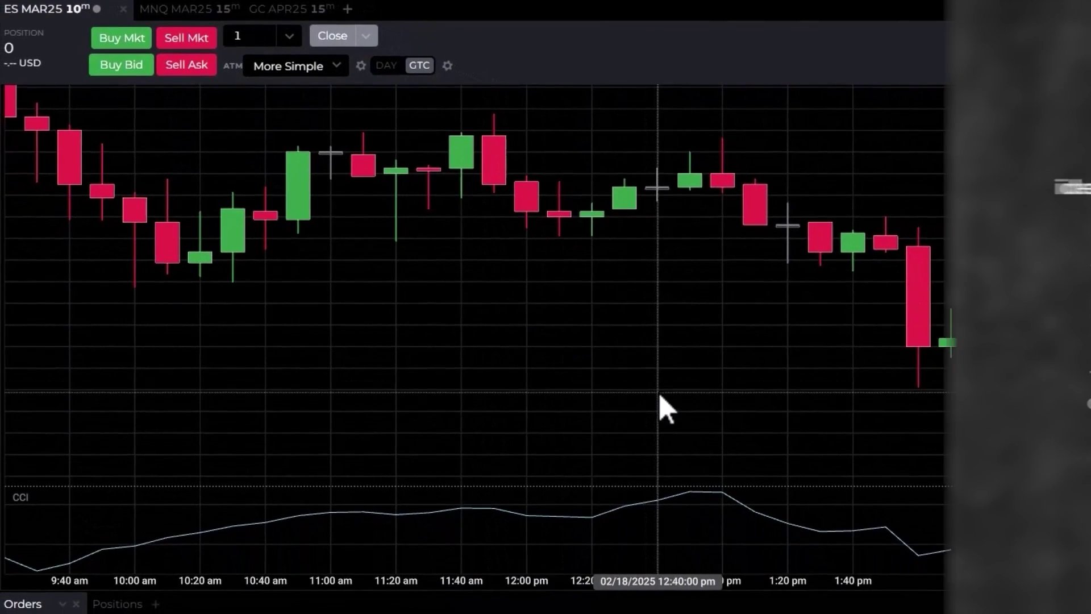